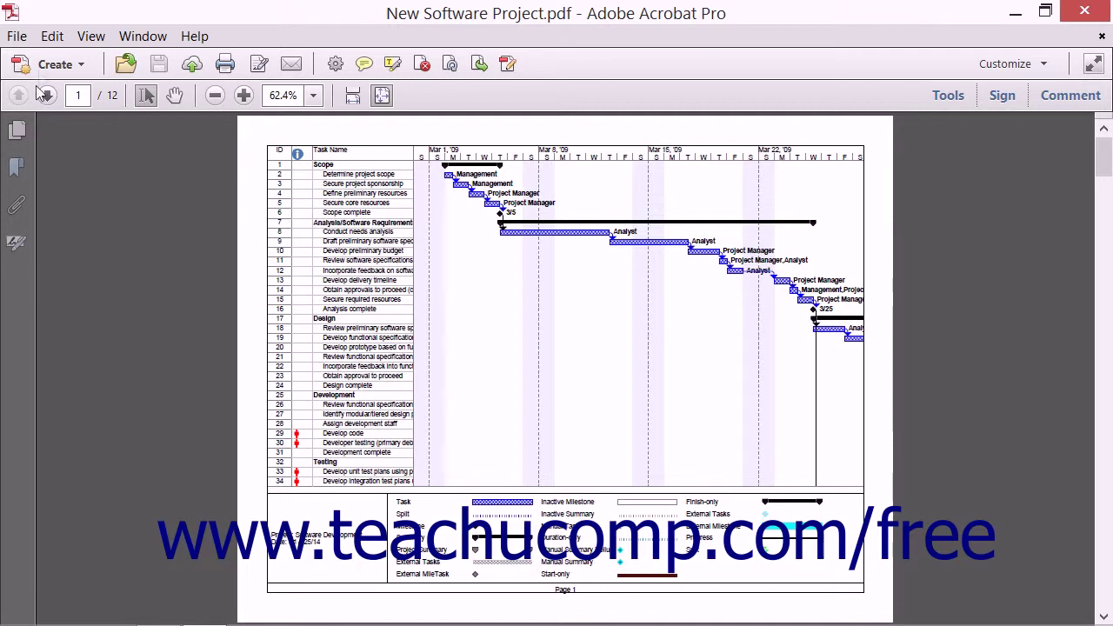
Open Acrobat's Preferences dialog from the Edit menu, landing on the General category
click(52, 36)
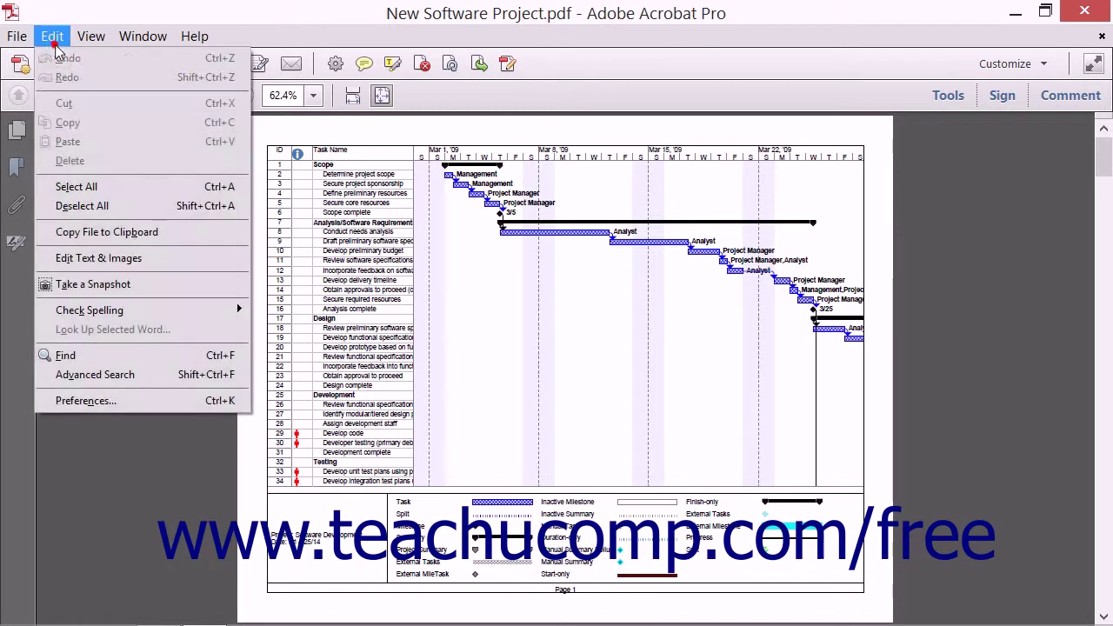
click(111, 401)
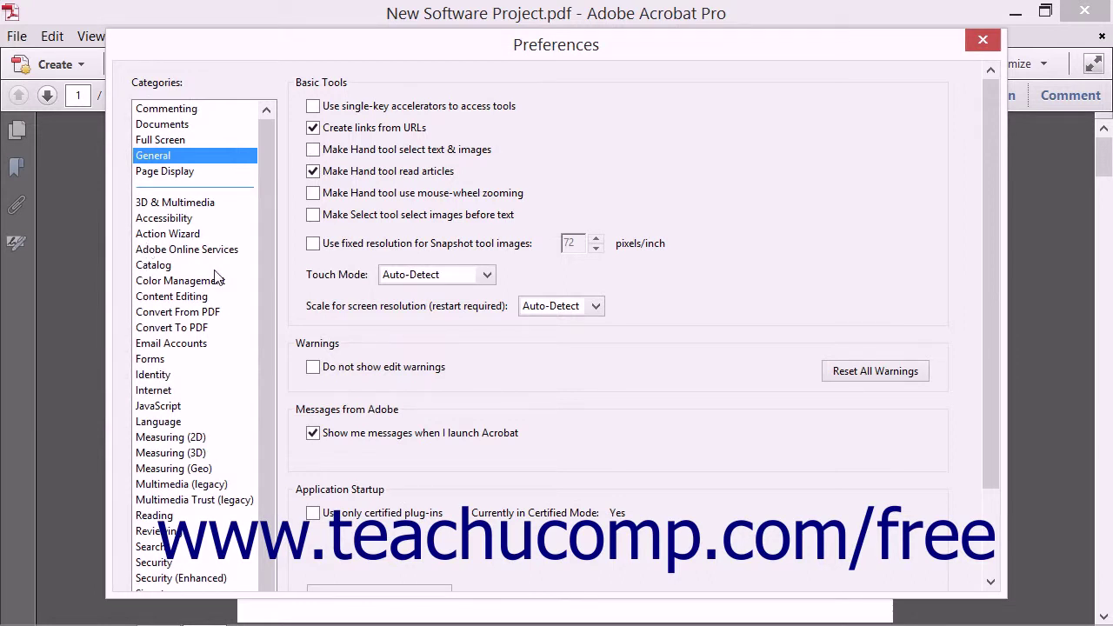
mouse_move(270, 217)
mouse_down()
mouse_move(270, 280)
mouse_move(274, 183)
mouse_up()
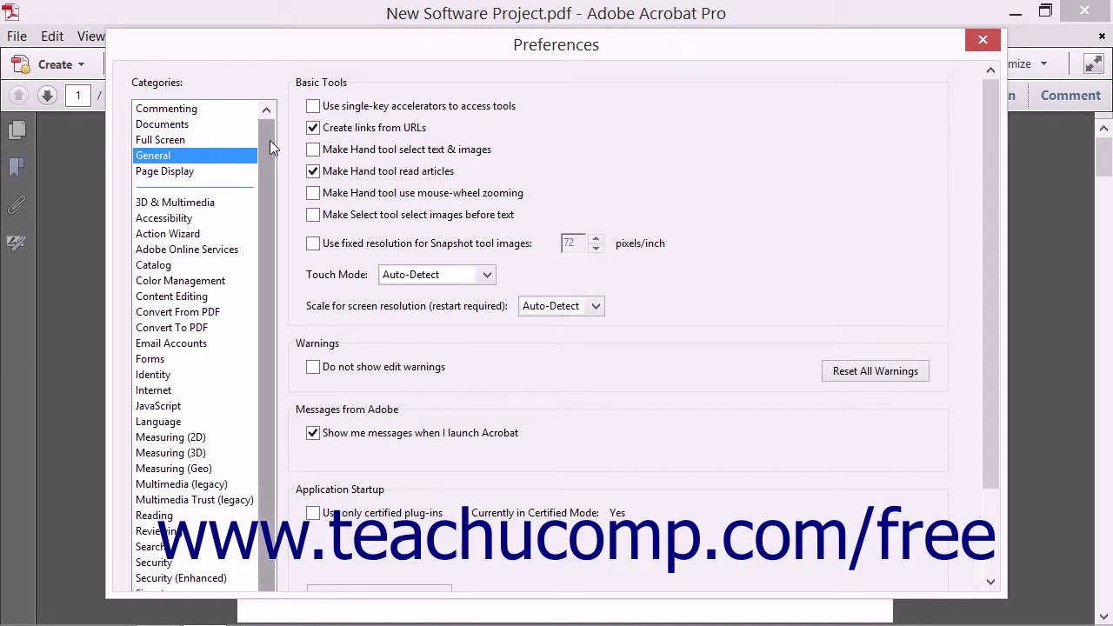
drag(269, 140, 271, 162)
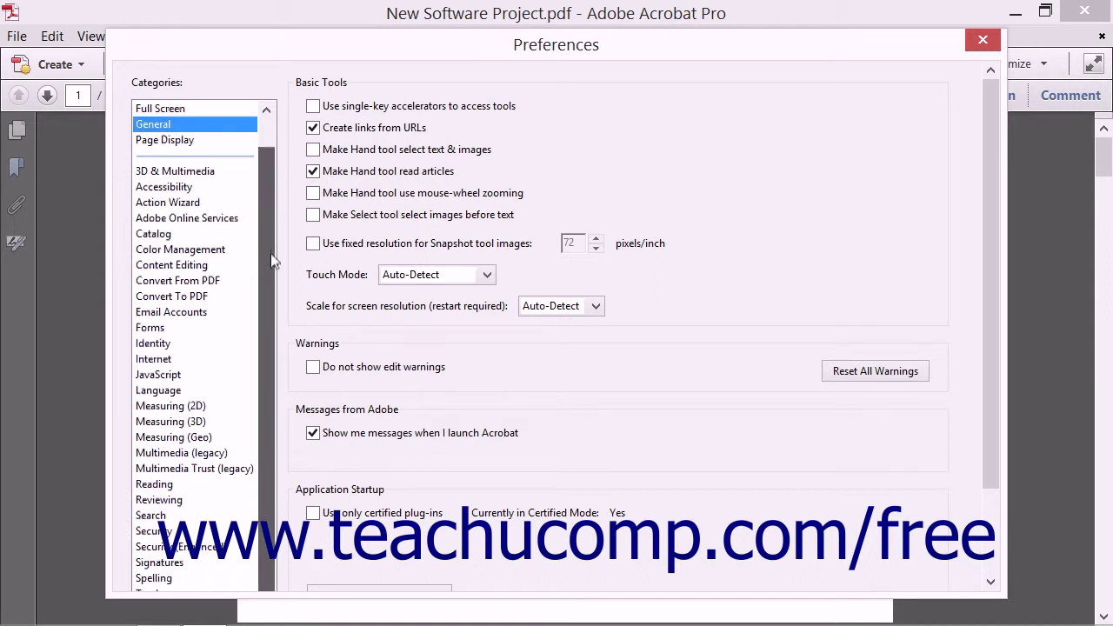
drag(273, 172, 271, 142)
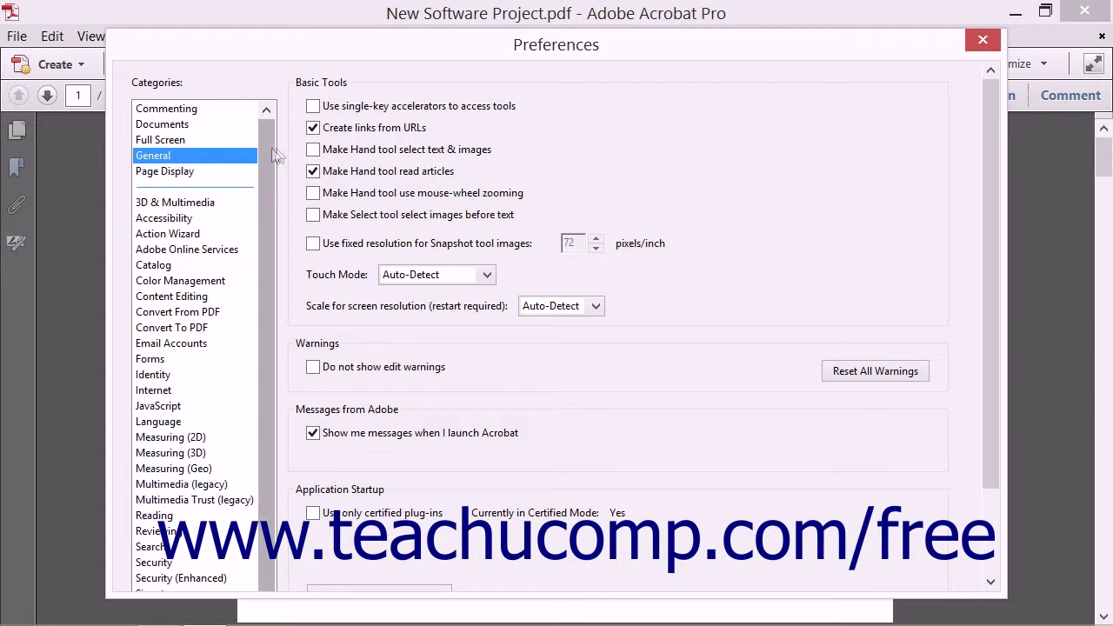
click(325, 84)
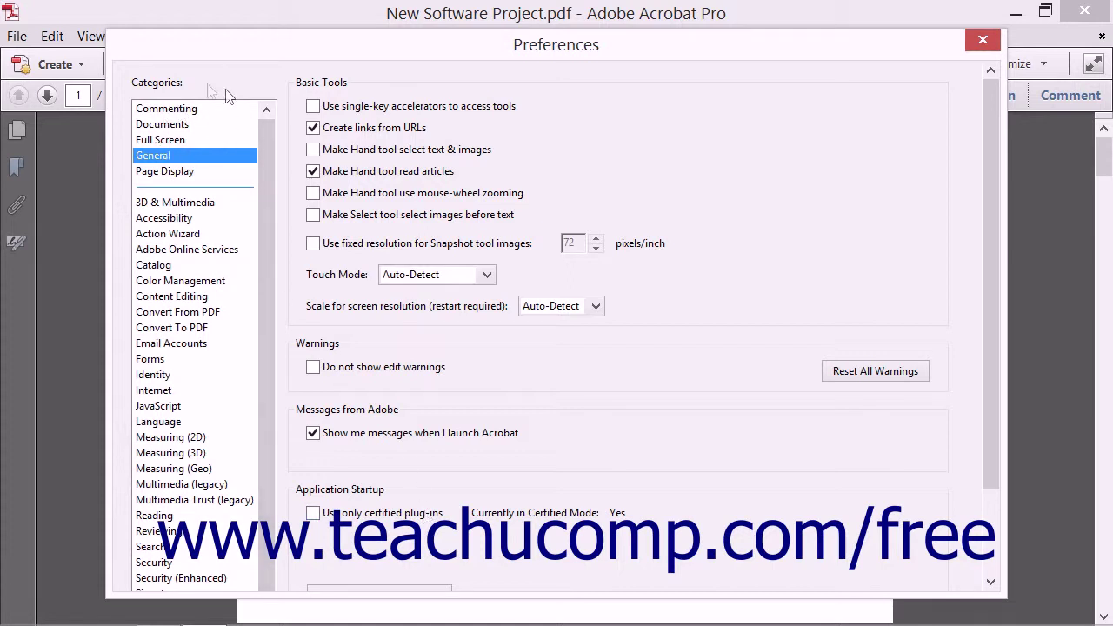
View the Commenting preferences, then move on to the Documents category
click(173, 111)
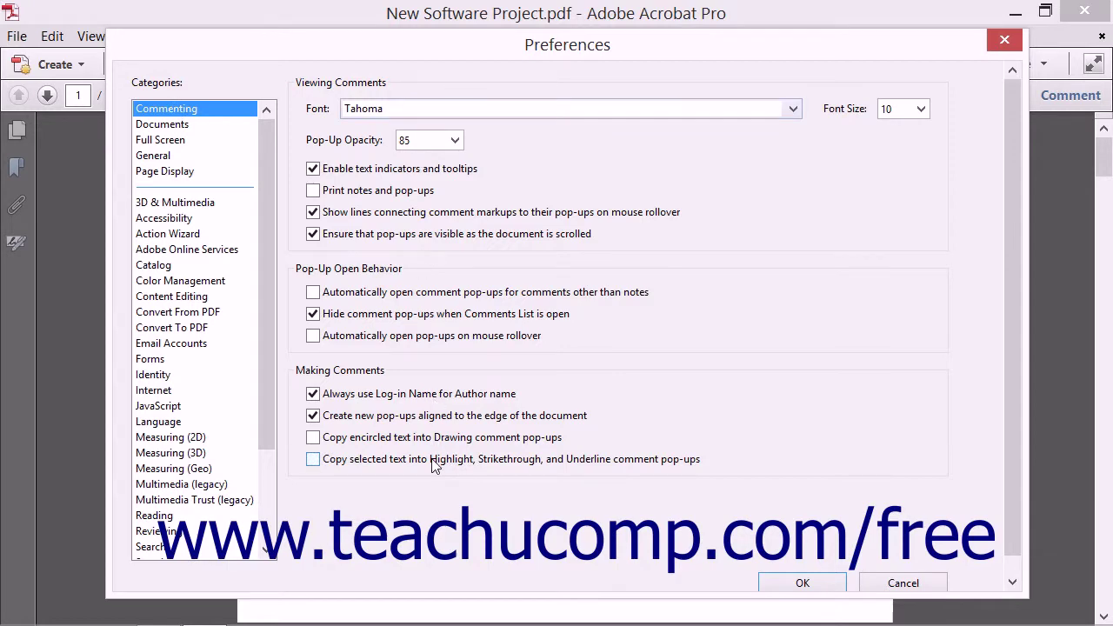
click(166, 124)
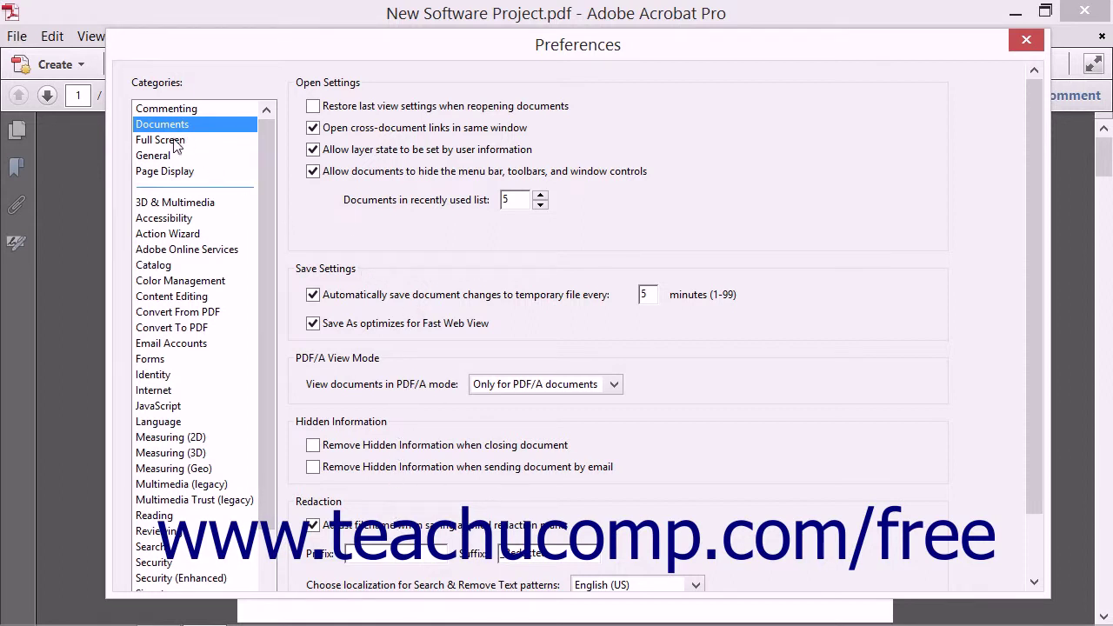
Browse the Full Screen preferences, ending on the Page Display category
click(175, 142)
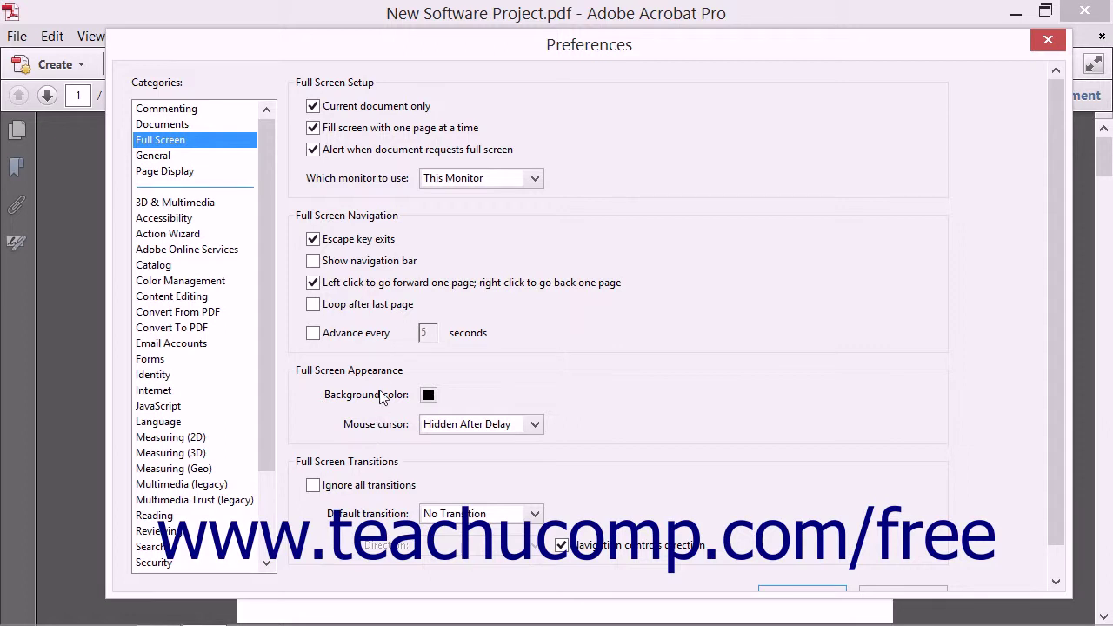
click(157, 174)
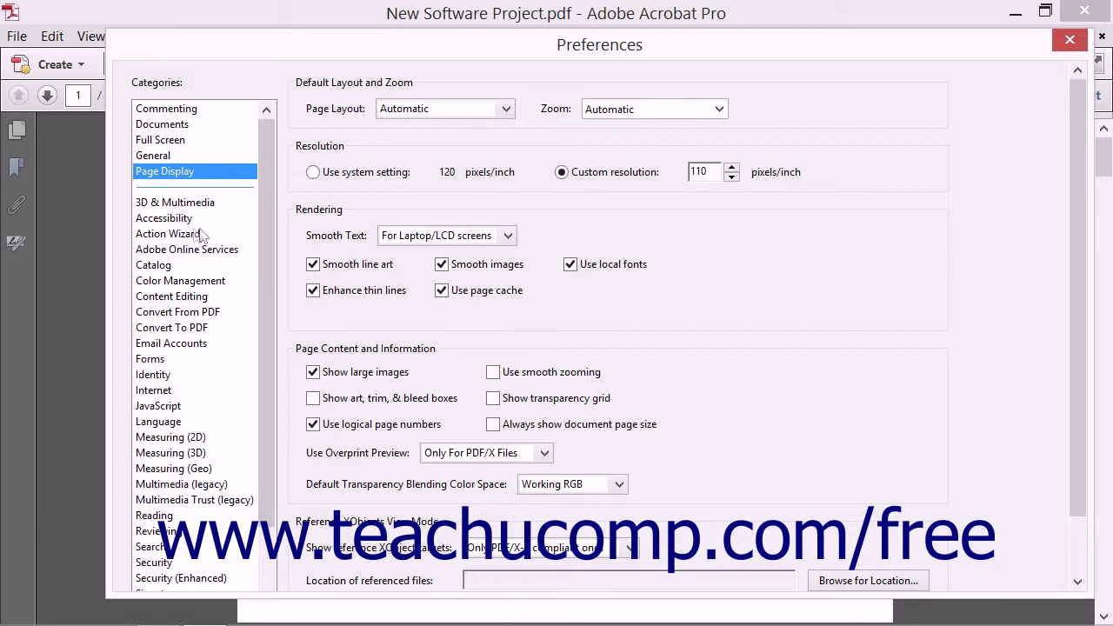
Review Accessibility preferences, return to General, and shift the dialog slightly up-left
click(172, 221)
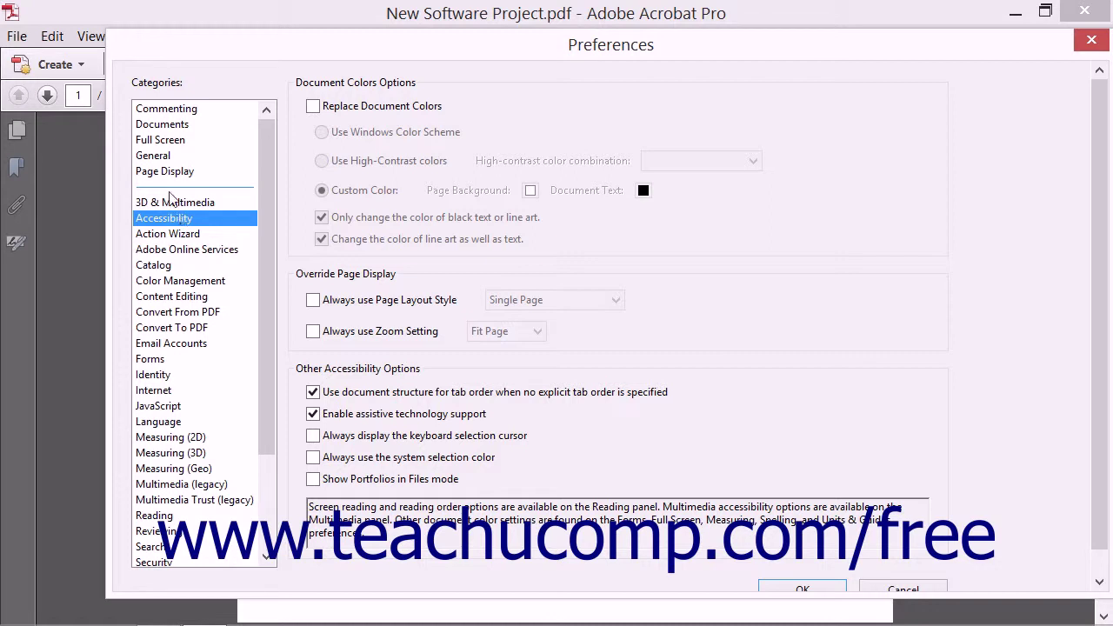
click(160, 154)
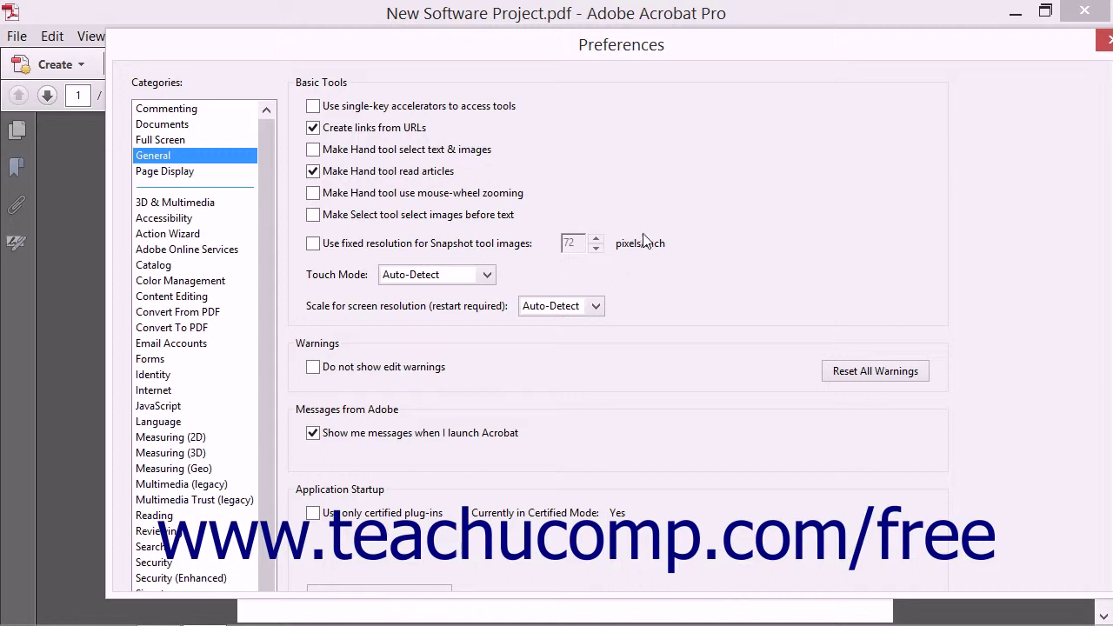
drag(691, 58, 643, 51)
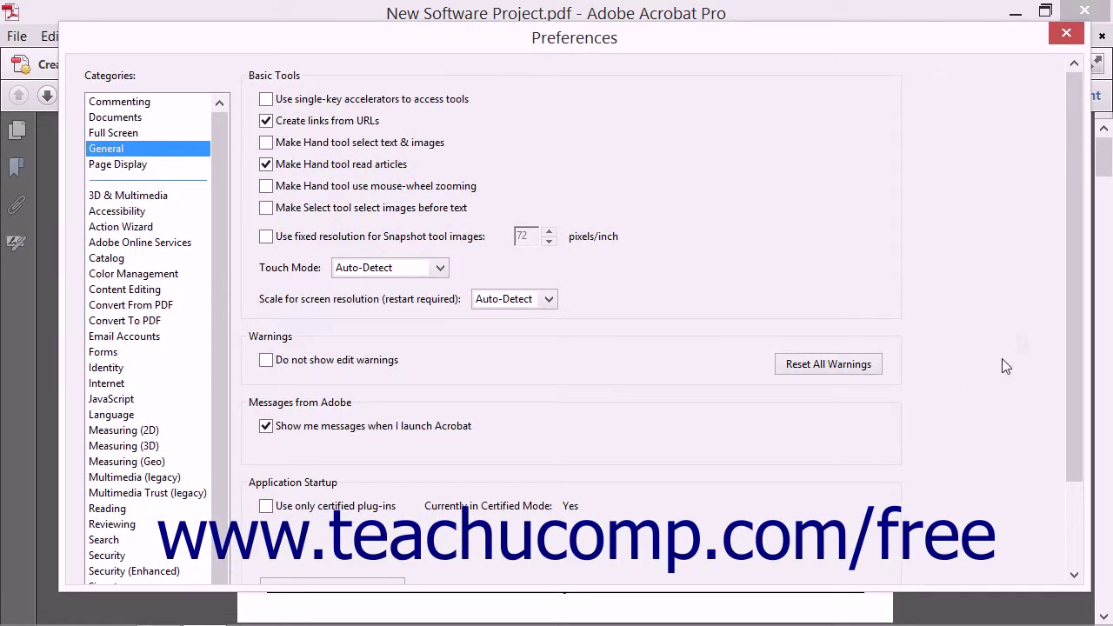
Scroll the General preferences down to the default PDF handler option
drag(1071, 211, 1066, 300)
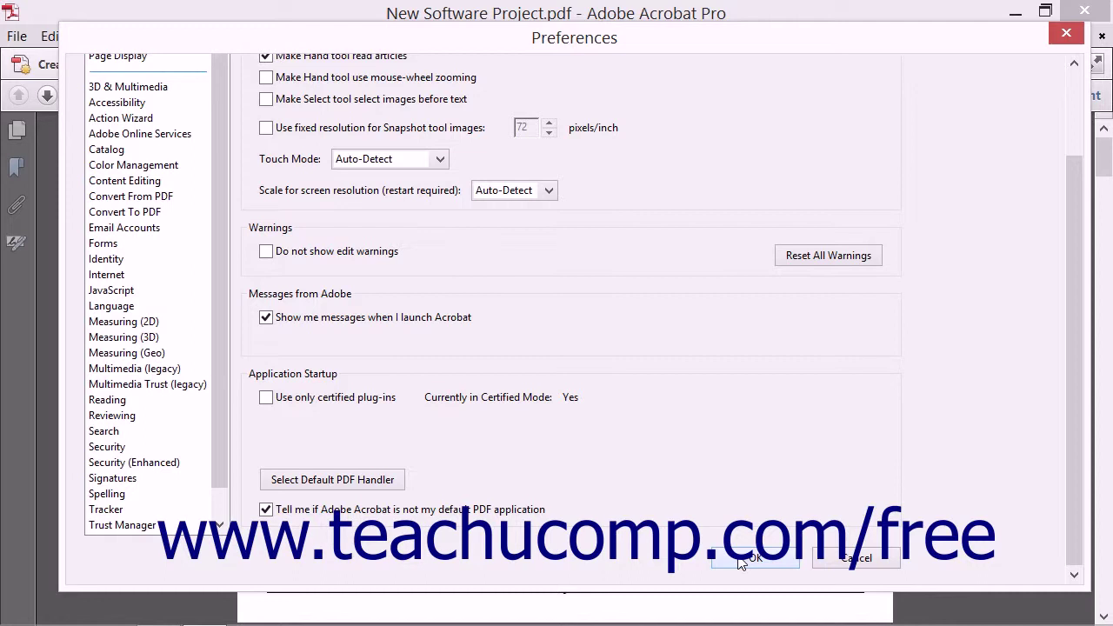
Cancel the Preferences dialog unchanged, returning to page one of the Gantt chart PDF
click(856, 561)
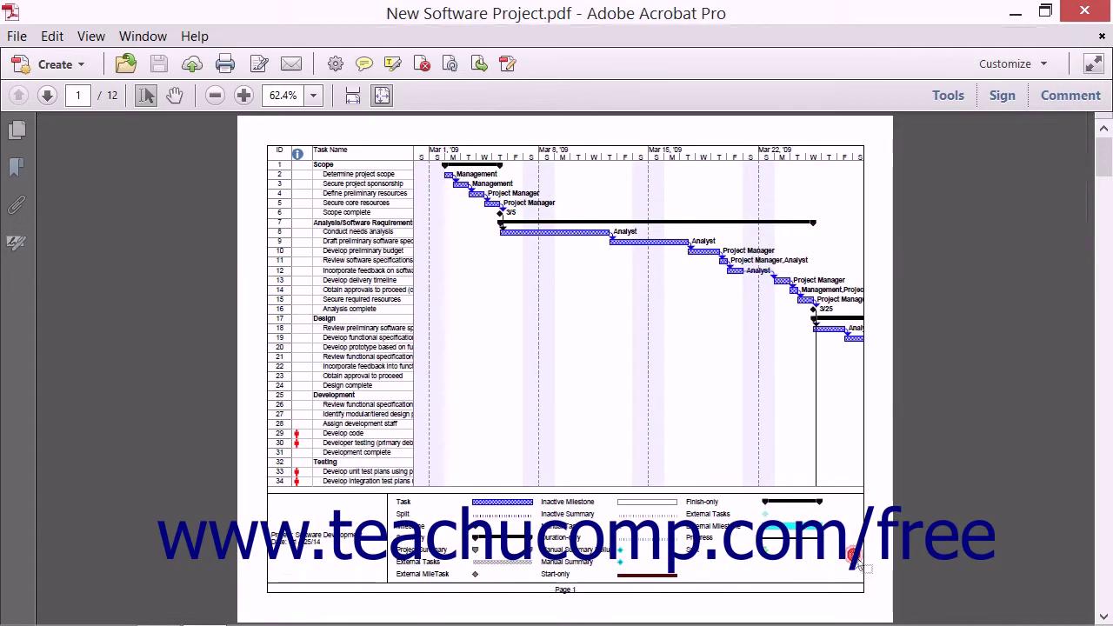